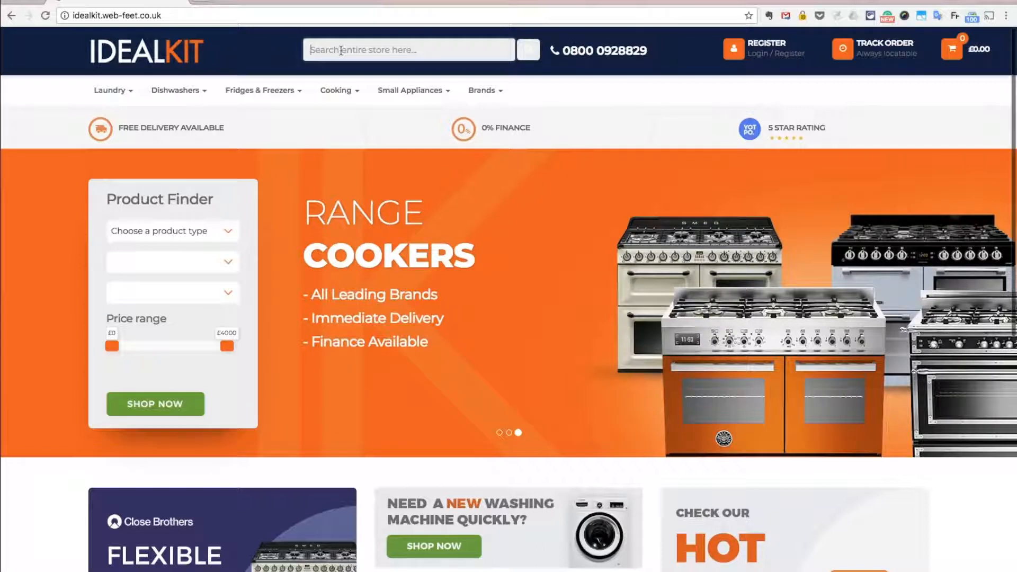
- Search the store for black fridge and scroll through the search results
click(341, 50)
text(bl)
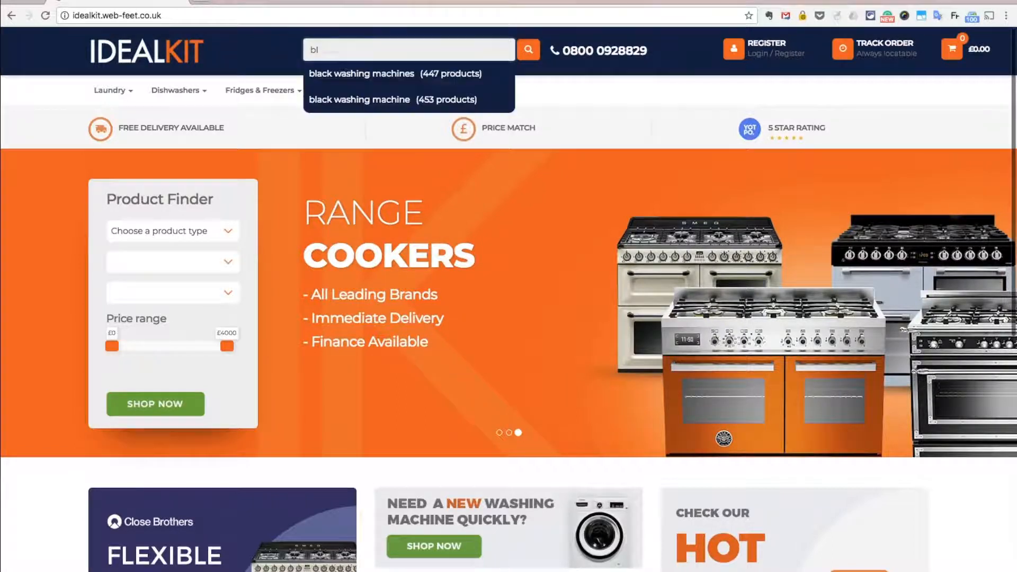
text(ack frid)
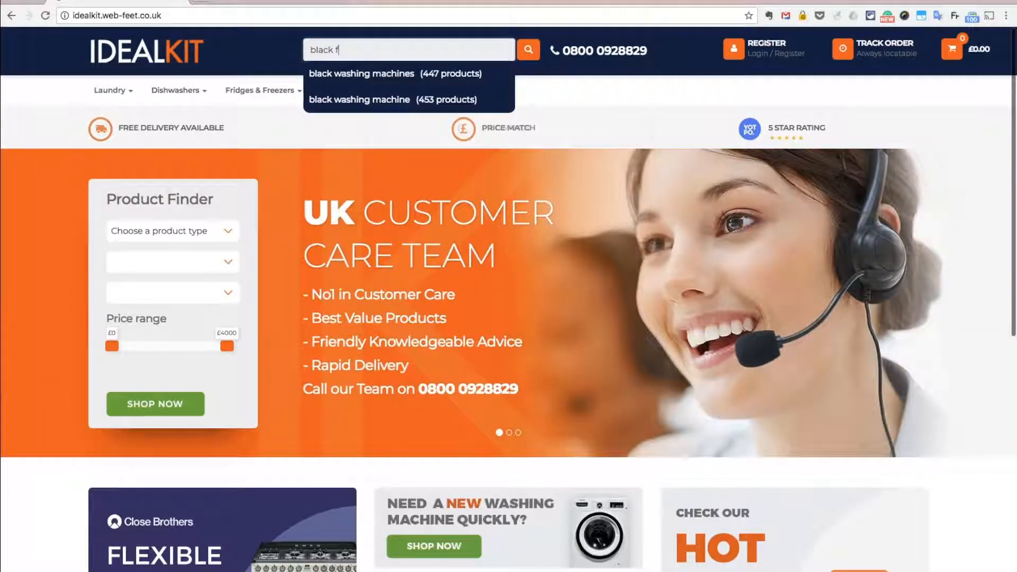
text(ge)
key(Return)
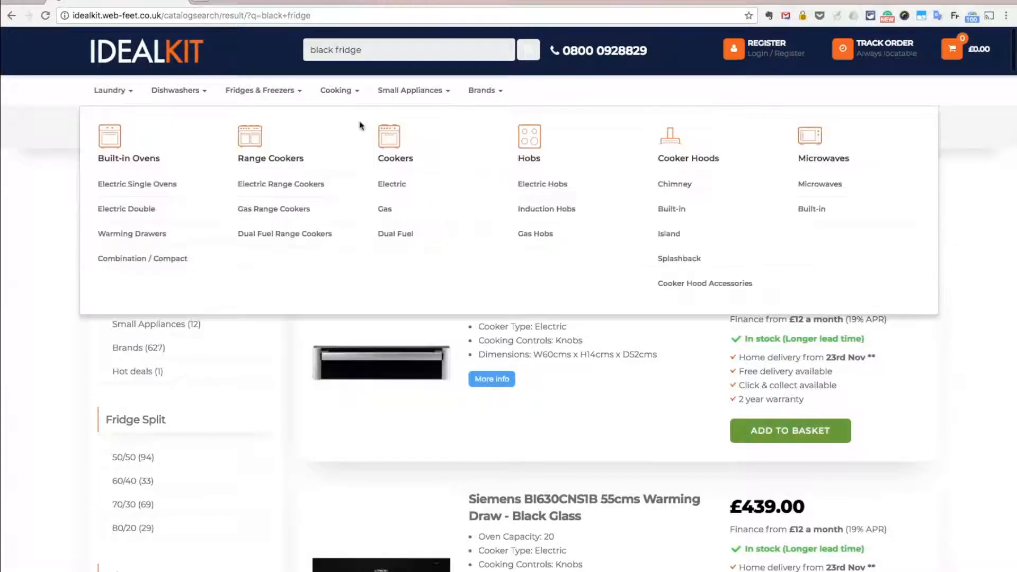
scroll(233, 378, down, 3)
scroll(233, 378, down, 3)
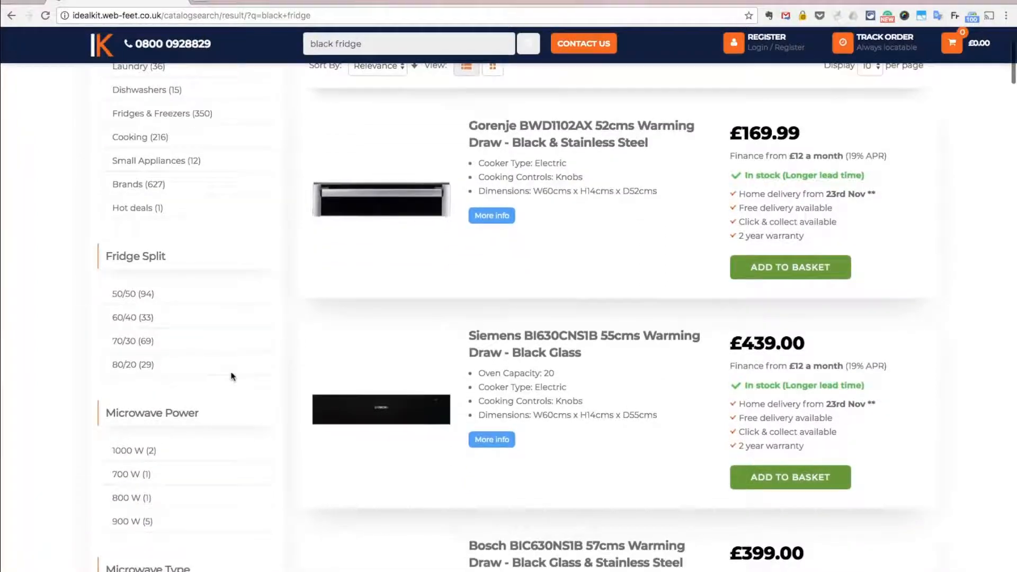
scroll(231, 377, up, 6)
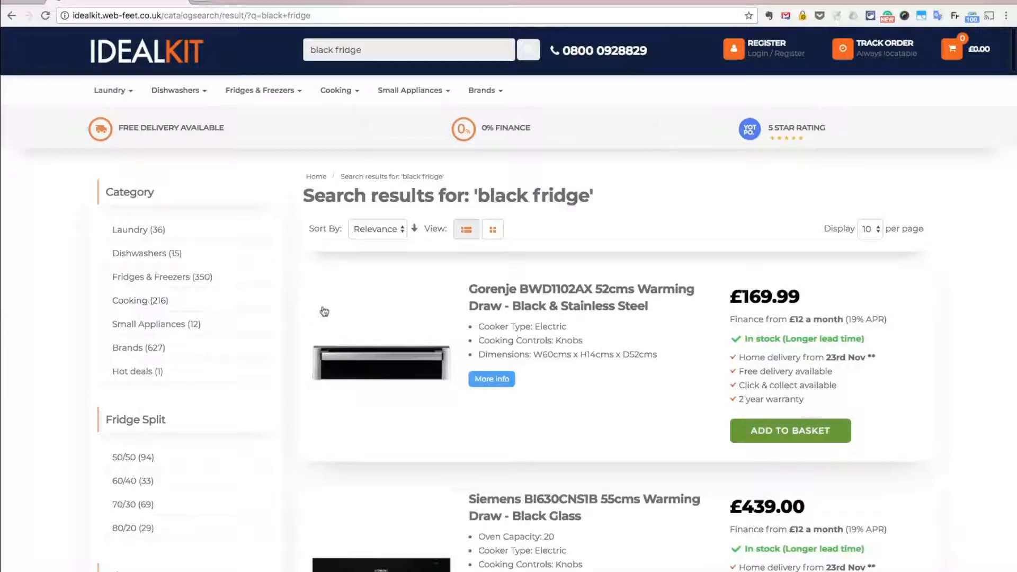
scroll(323, 311, down, 5)
scroll(324, 311, up, 5)
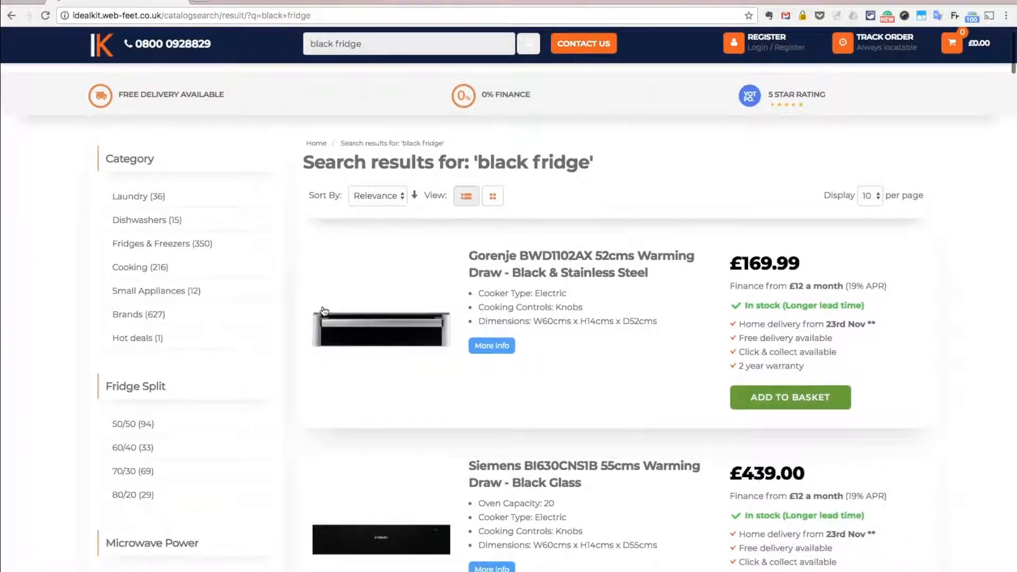
scroll(297, 318, up, 1)
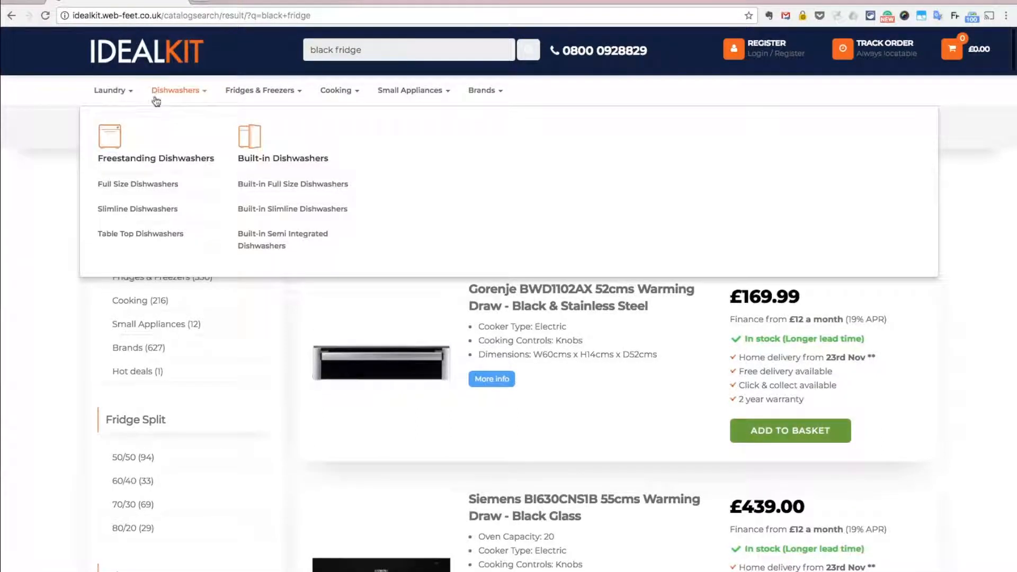
- Open the Fridges category and filter its products by the colour Black
mouse_move(260, 91)
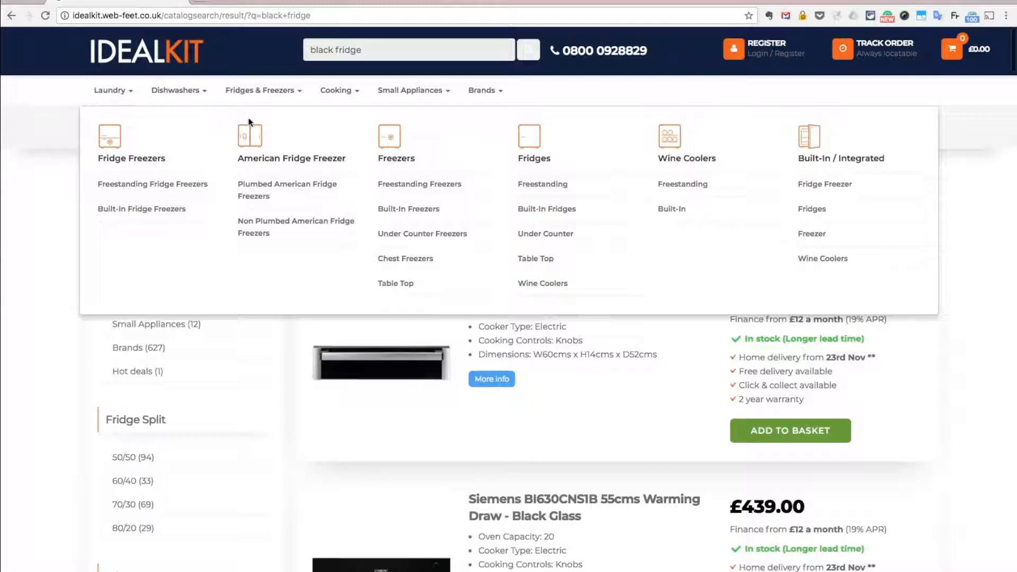
click(531, 160)
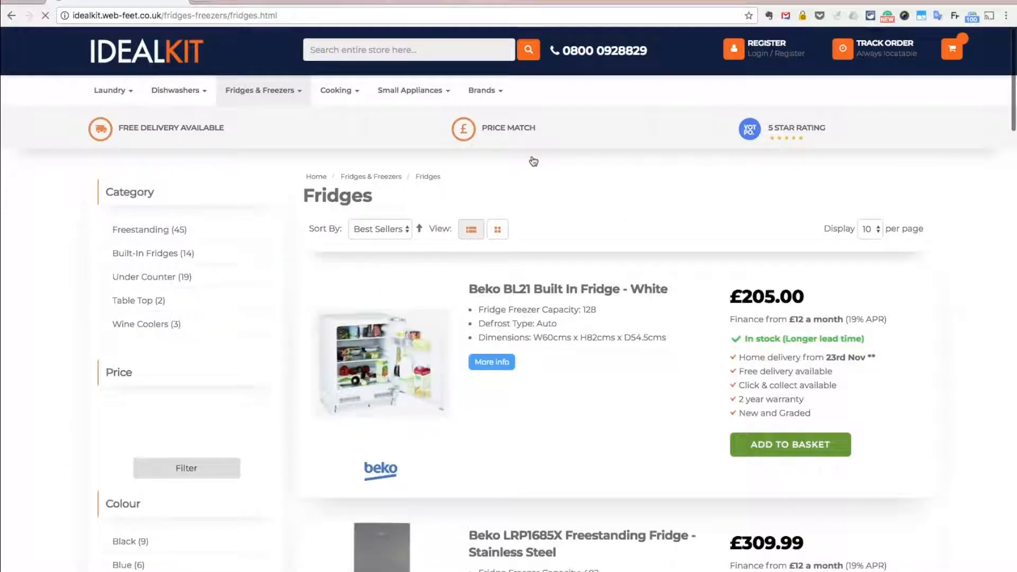
scroll(229, 251, down, 2)
scroll(228, 249, down, 4)
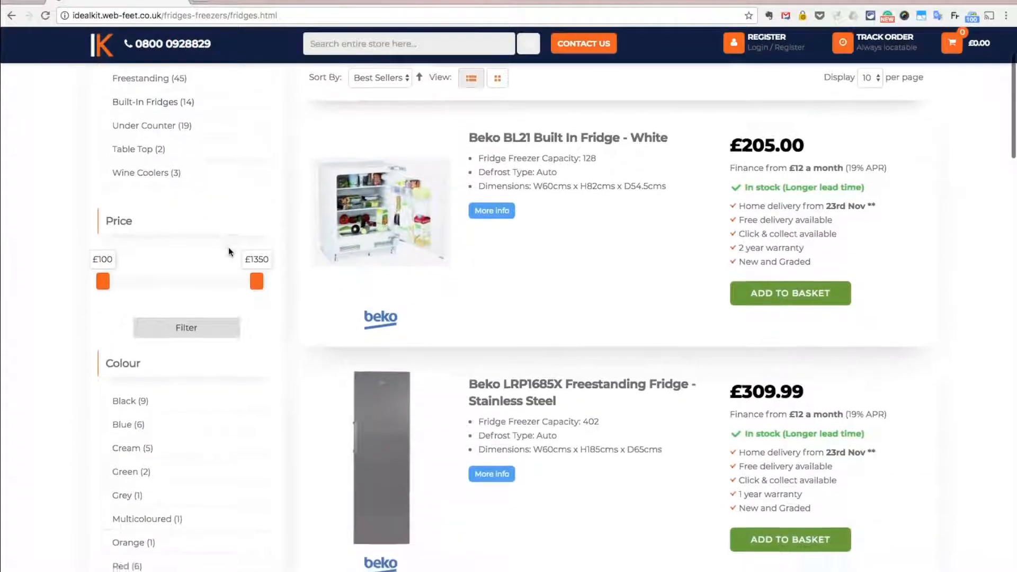
click(127, 324)
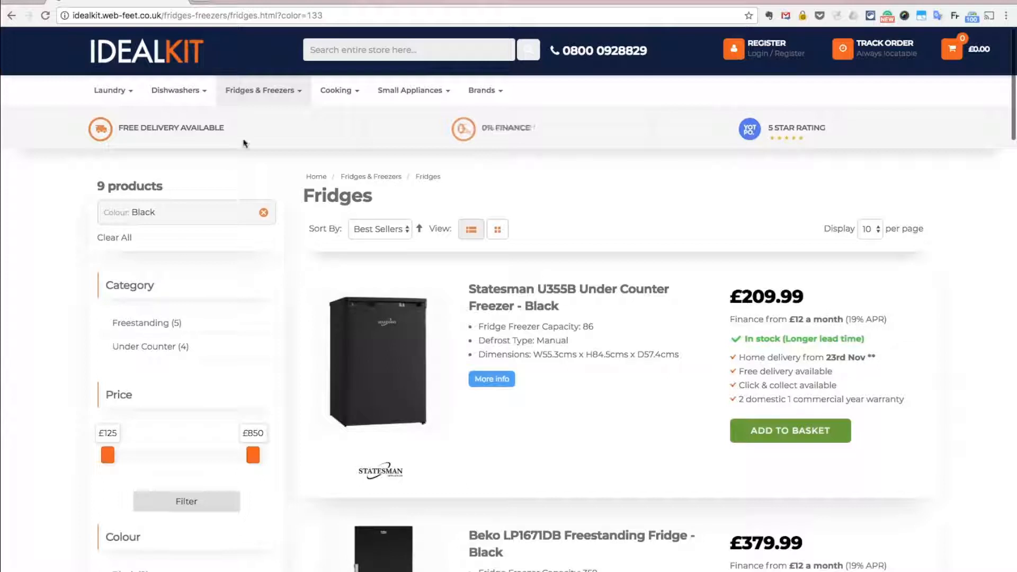
- Copy the filtered fridges page address and switch to the store admin tab
click(336, 16)
key(ctrl+c)
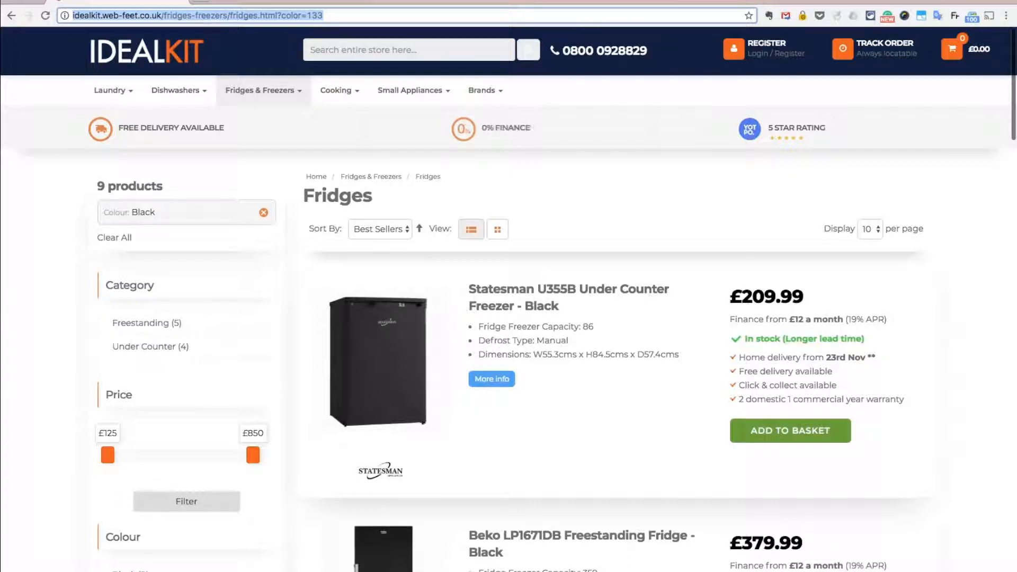
click(305, 0)
click(332, 159)
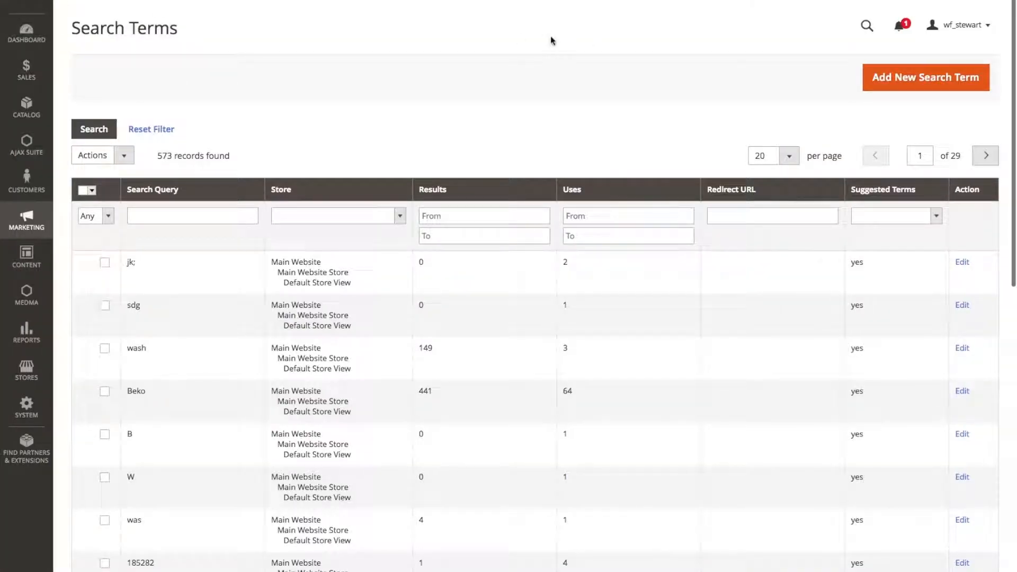
- Open the Search Terms list and filter it by the search query black fridge
click(29, 222)
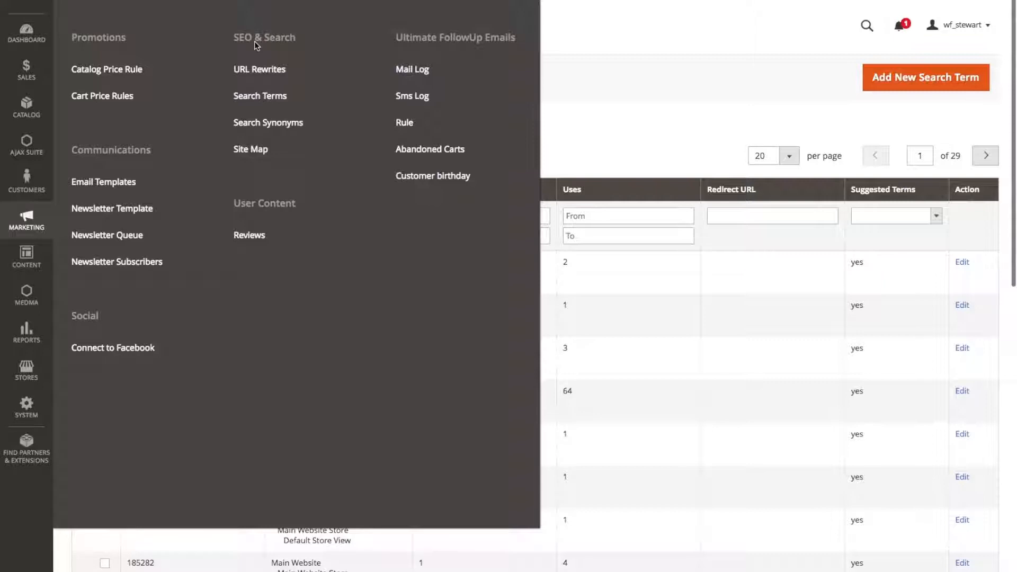
click(258, 97)
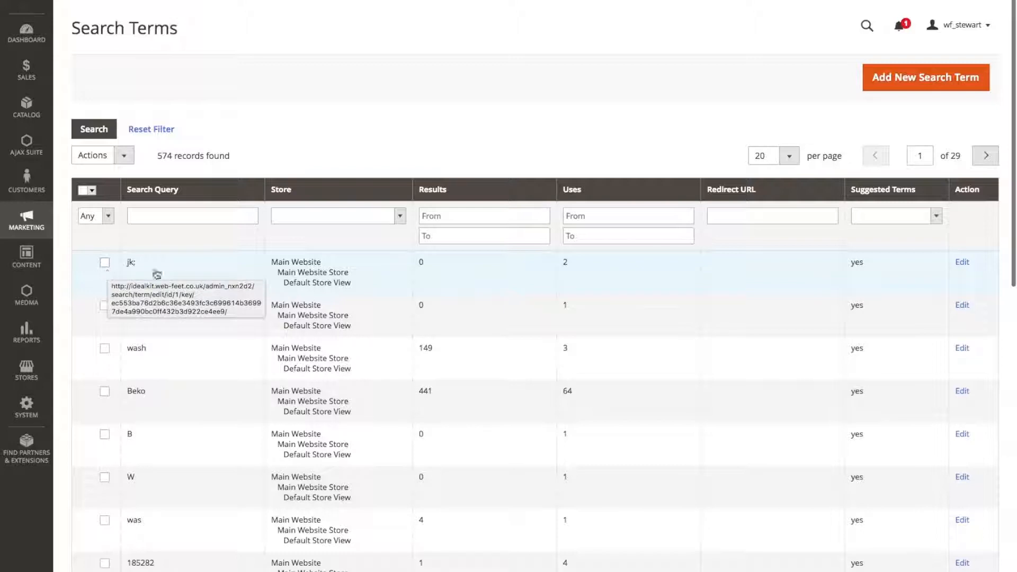
click(152, 216)
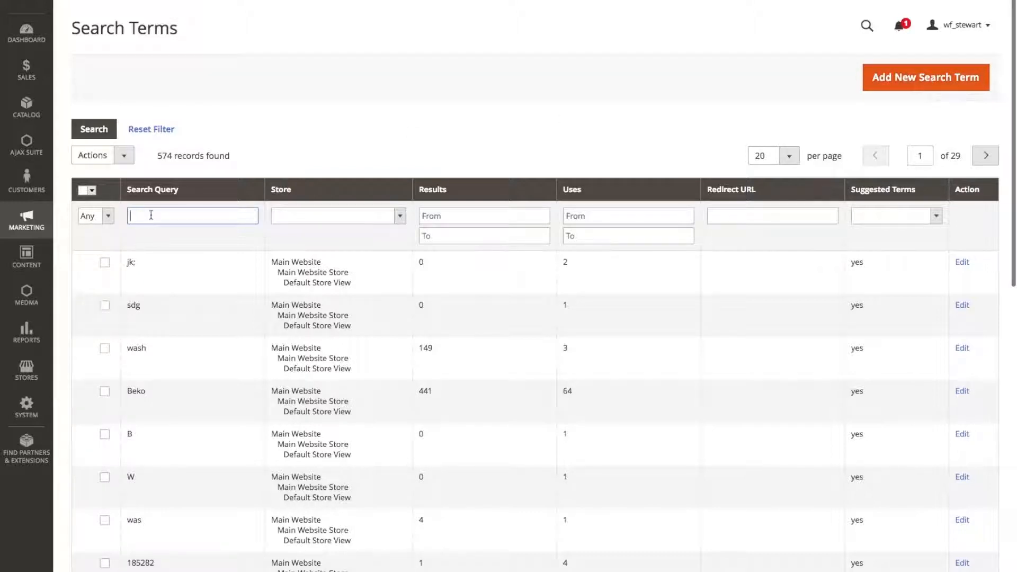
text(black fridge)
click(93, 130)
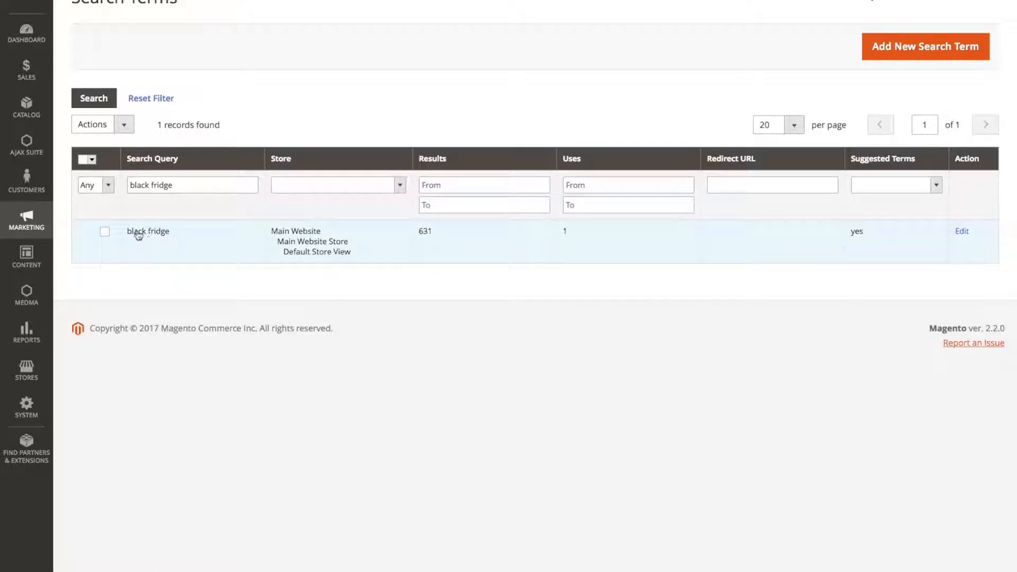
scroll(129, 234, up, 1)
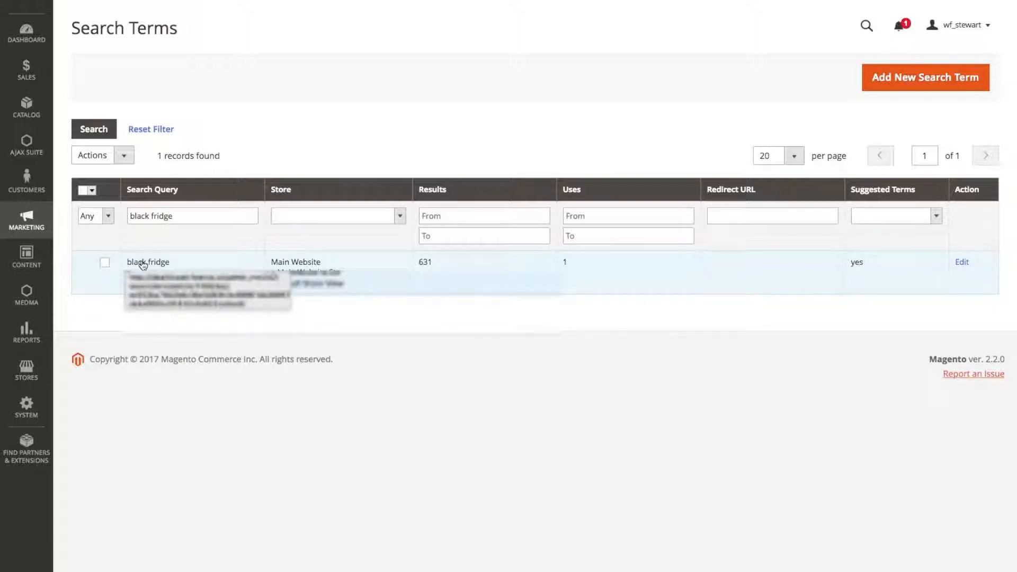
click(963, 264)
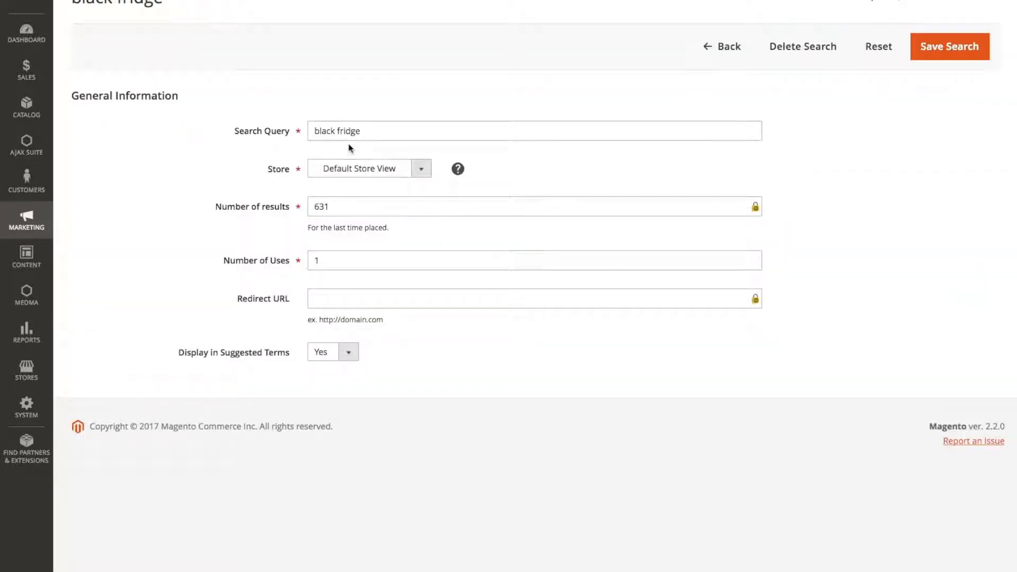
scroll(307, 130, up, 1)
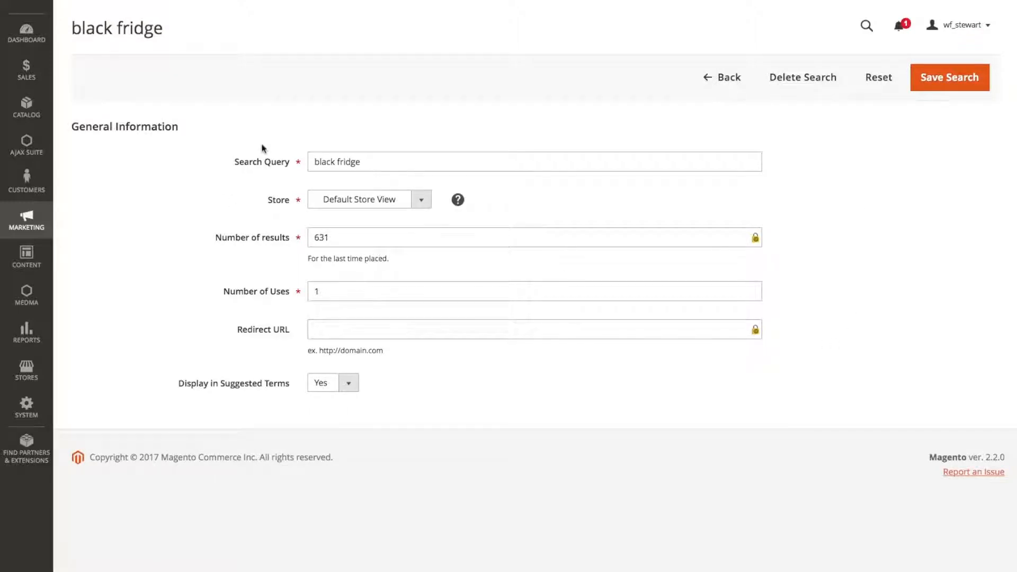
click(374, 165)
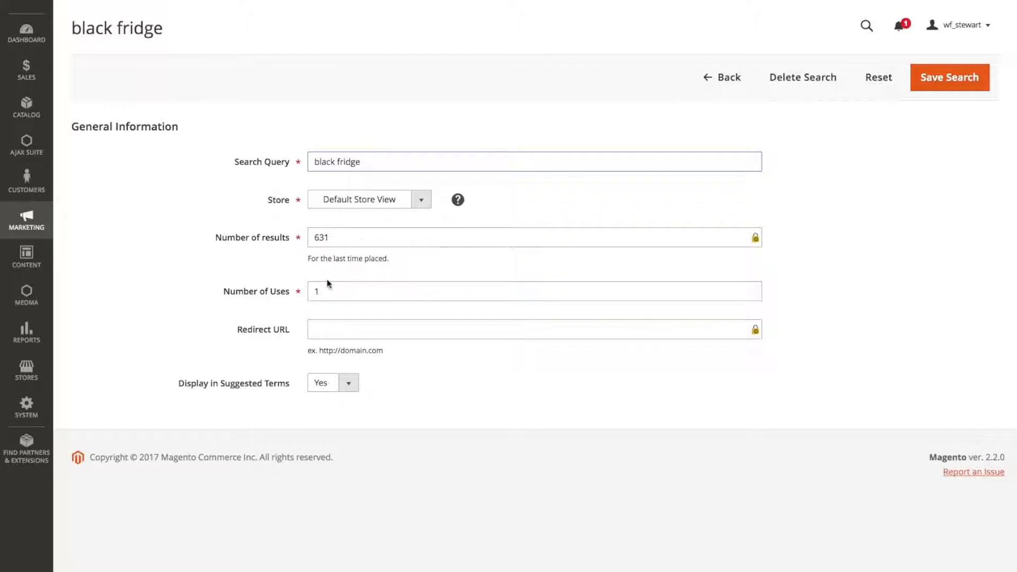
click(313, 329)
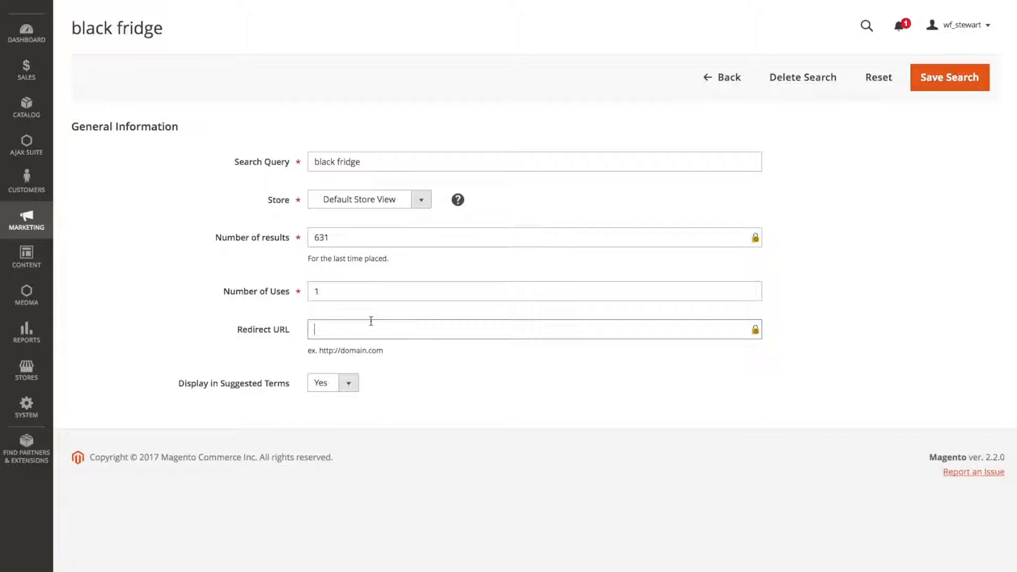
key(ctrl+v)
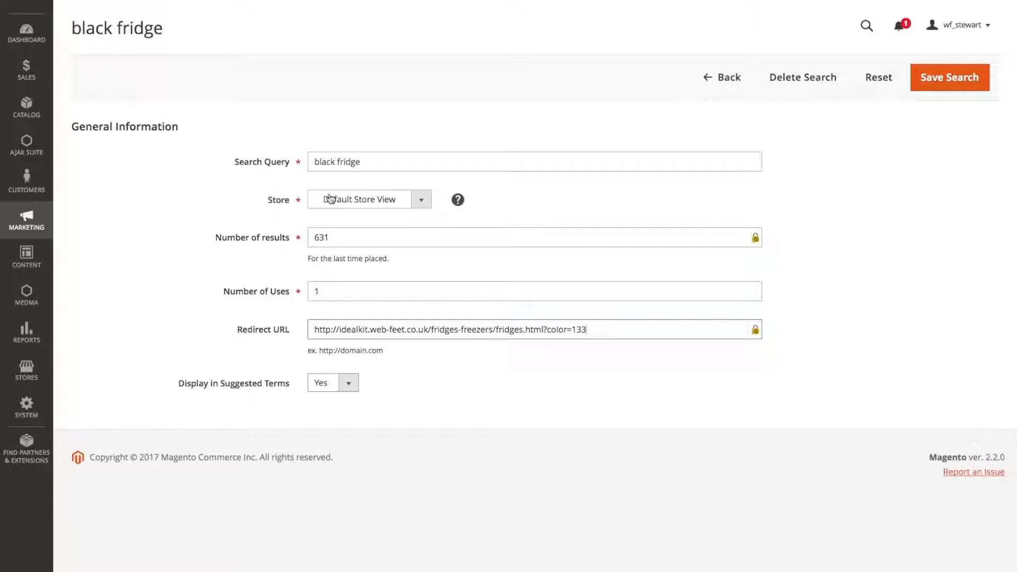
click(949, 83)
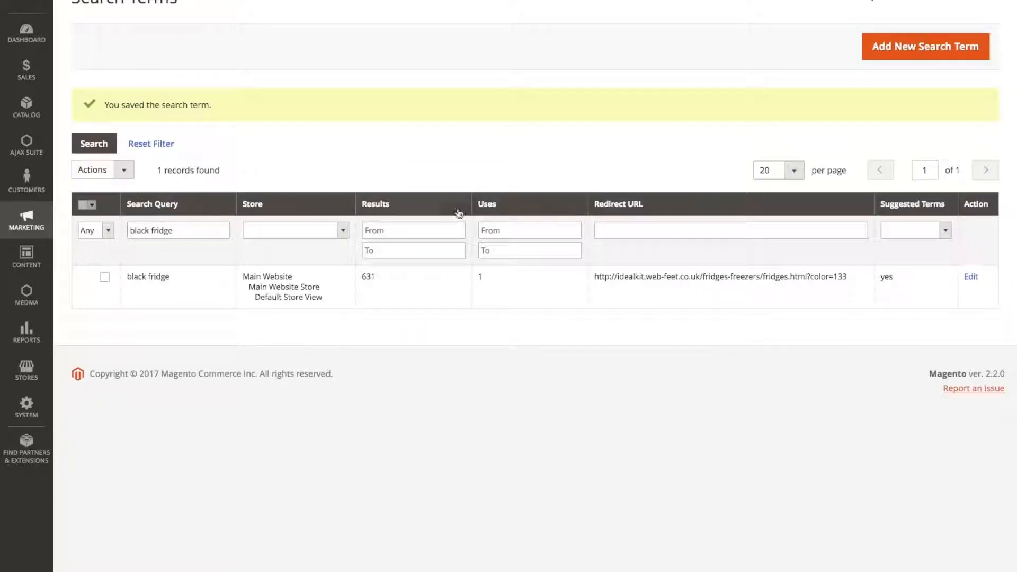
- Start a new search term with the query black fridges for the Default Store View
scroll(853, 79, up, 1)
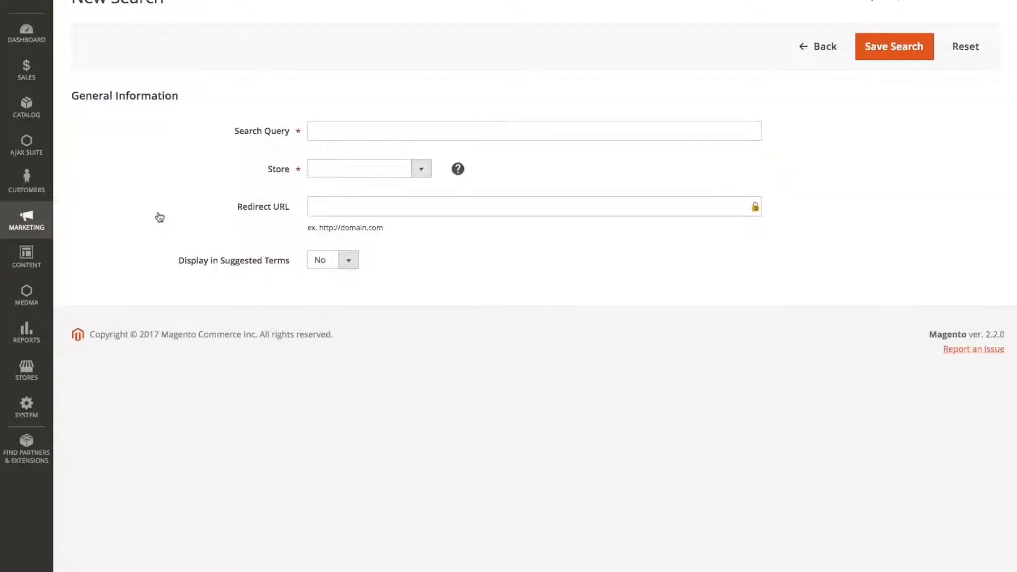
click(332, 133)
text(bl)
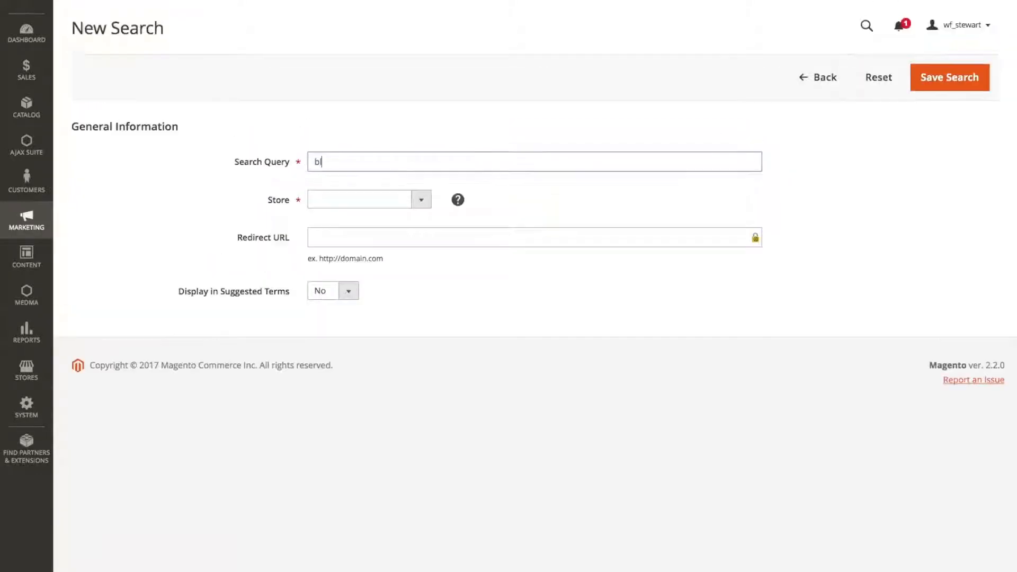
text(ack fridges)
click(420, 200)
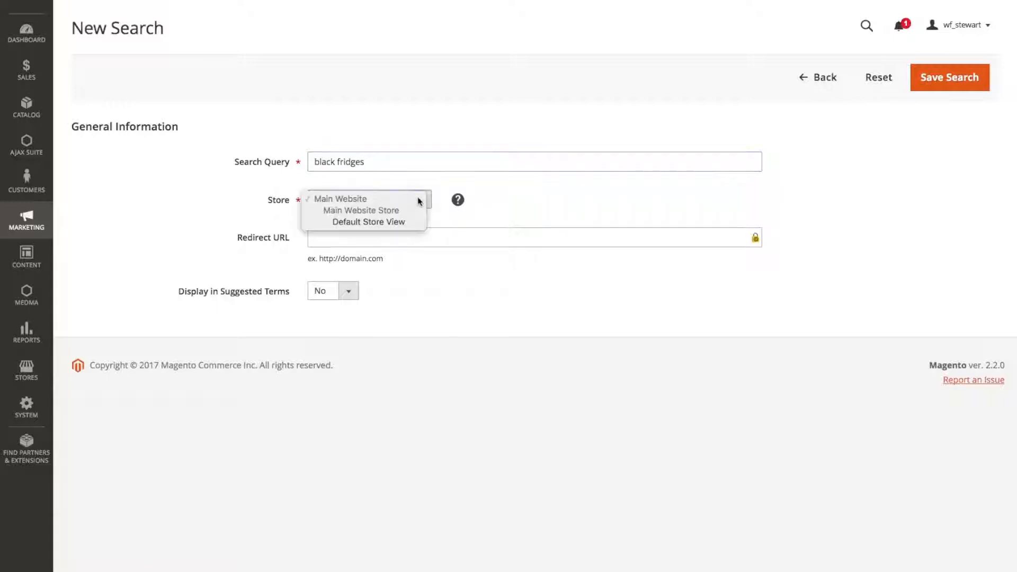
click(377, 222)
- Set the new term's Redirect URL to the copied fridges page, show it in suggested terms, and save
click(335, 237)
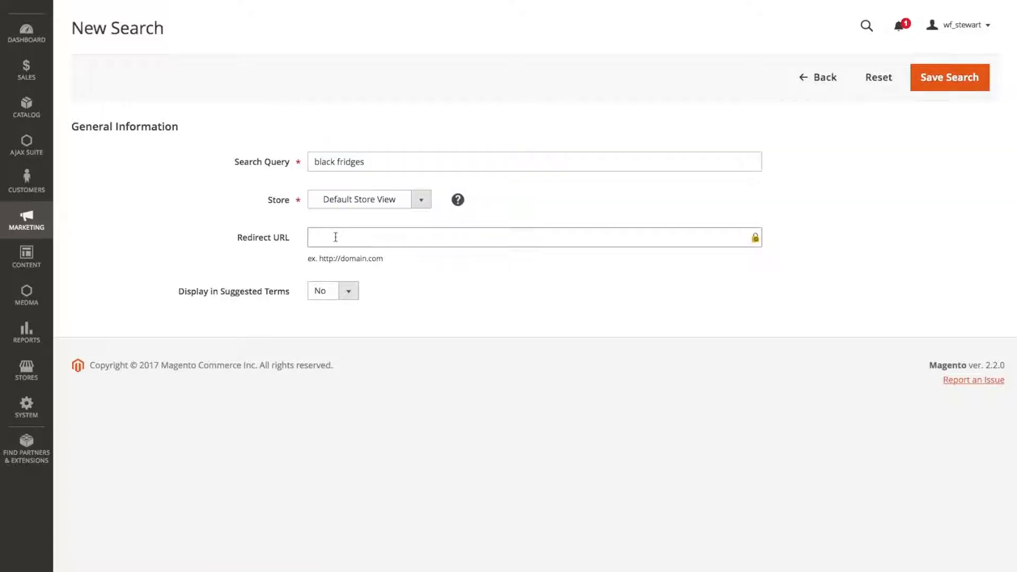
key(super+v)
click(348, 292)
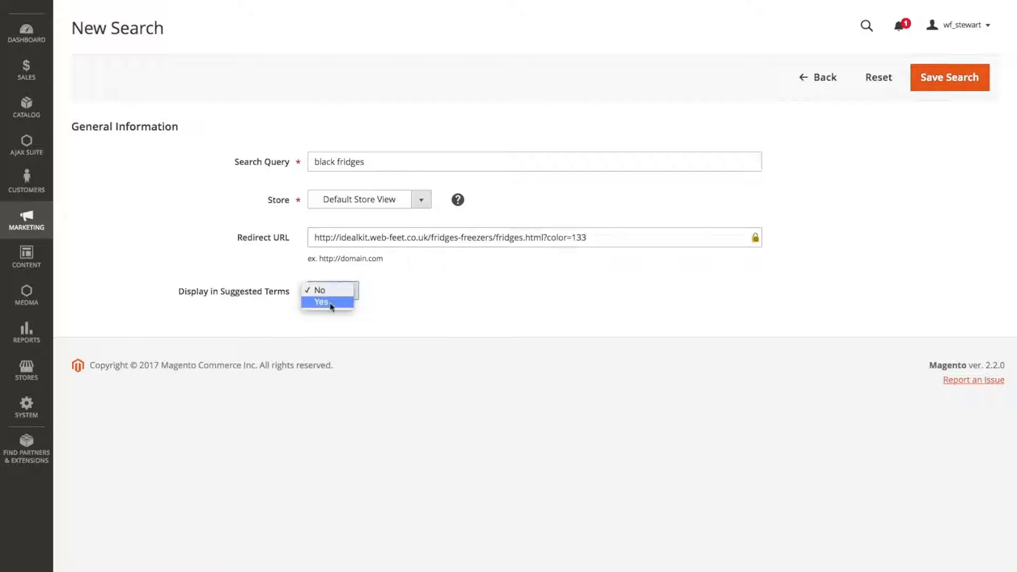
click(330, 306)
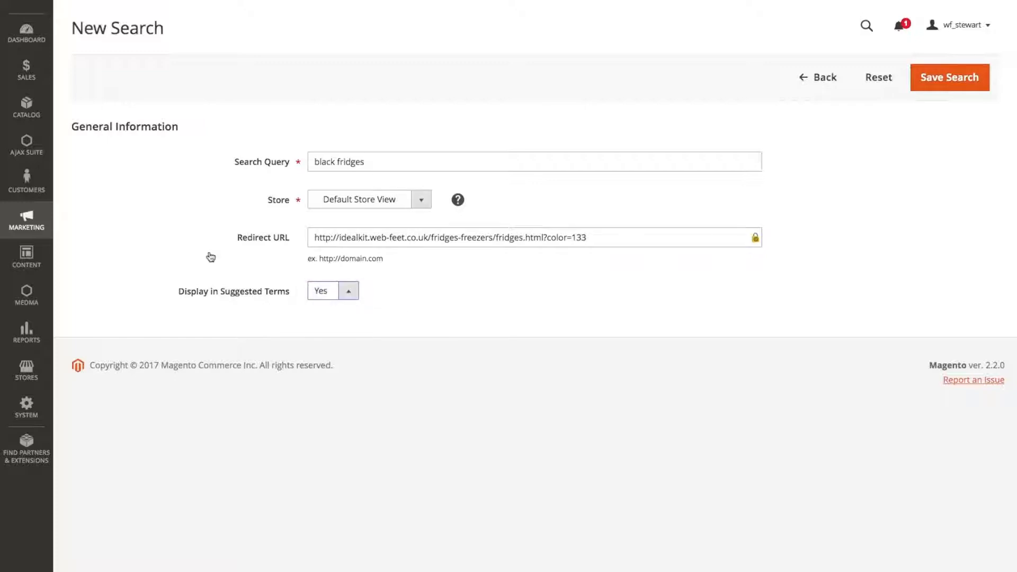
click(960, 80)
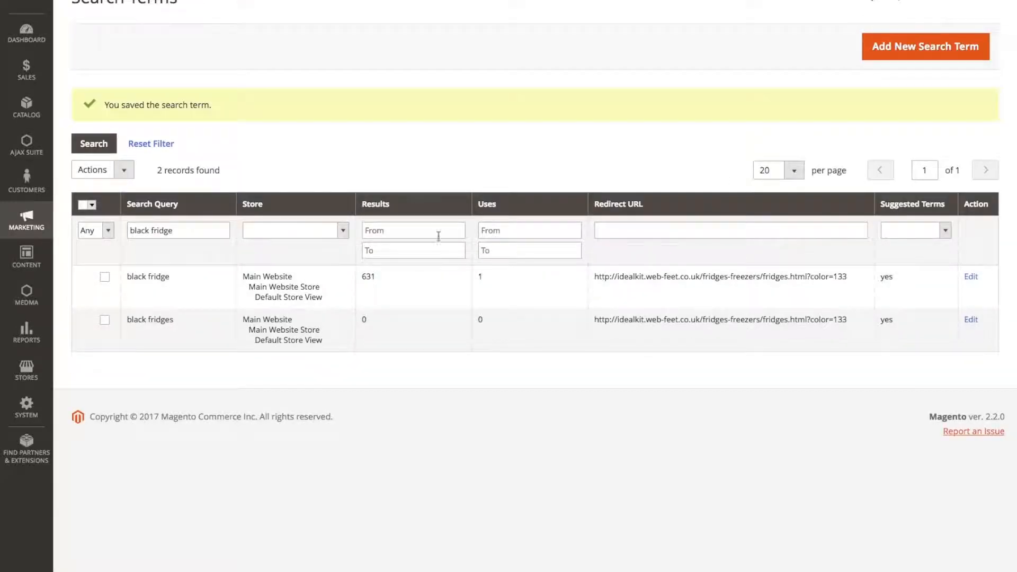
- Switch to the storefront tab and return to the site's home page
scroll(438, 234, up, 1)
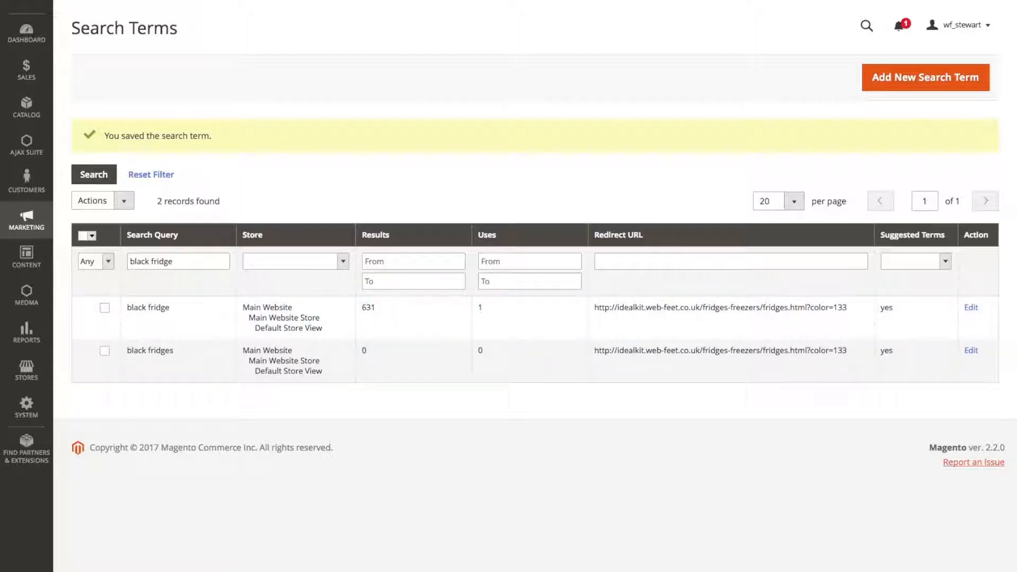
click(308, 0)
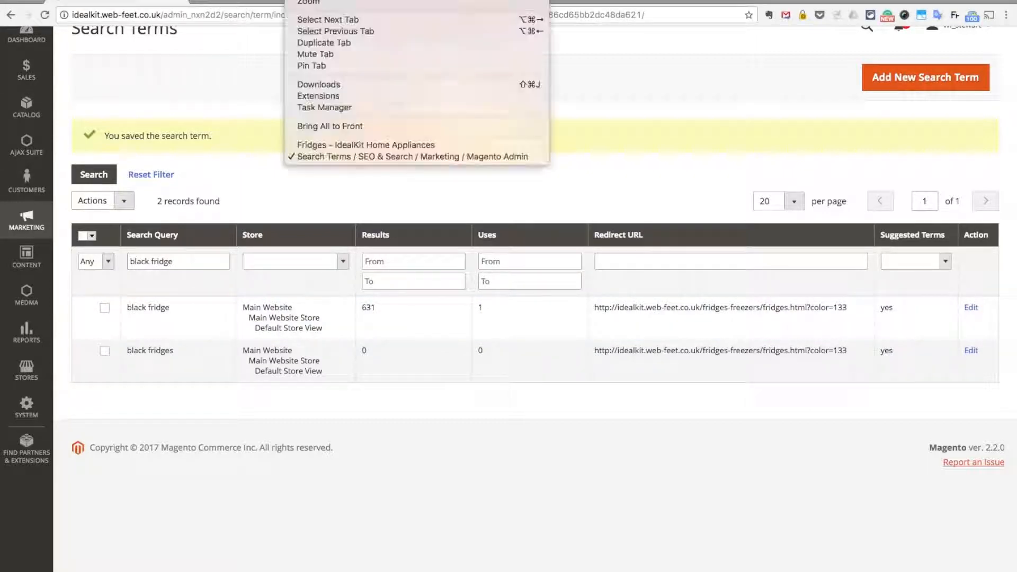
click(335, 145)
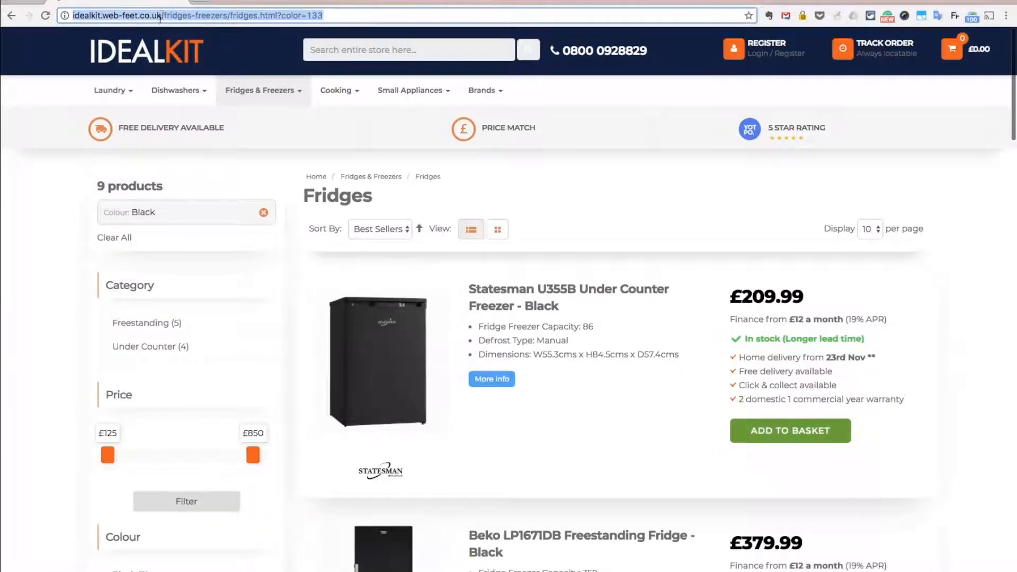
drag(162, 15, 318, 24)
key(BackSpace)
key(Return)
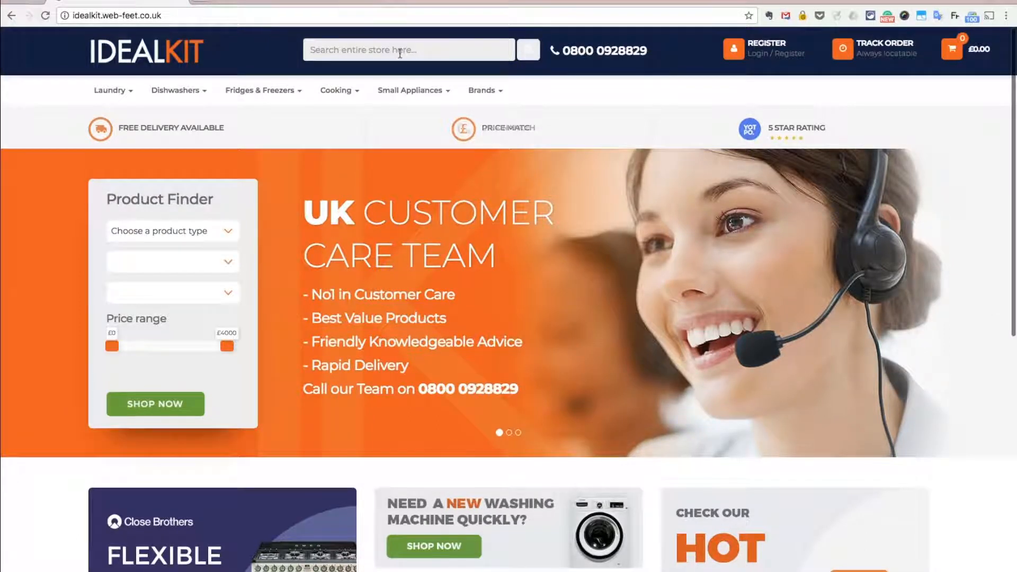
- Search the store for black fridge to test the redirect
text(blac)
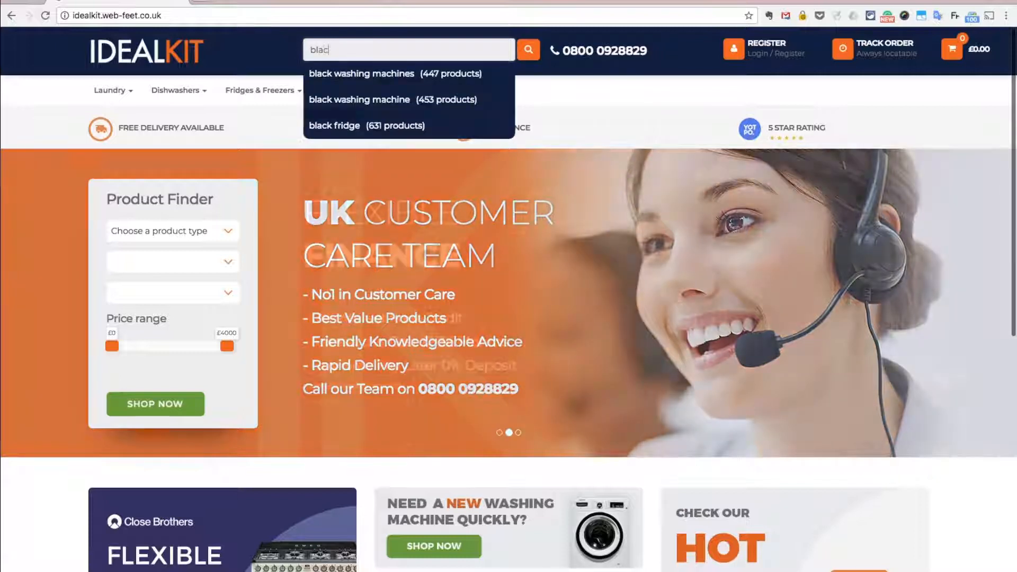
text(k f)
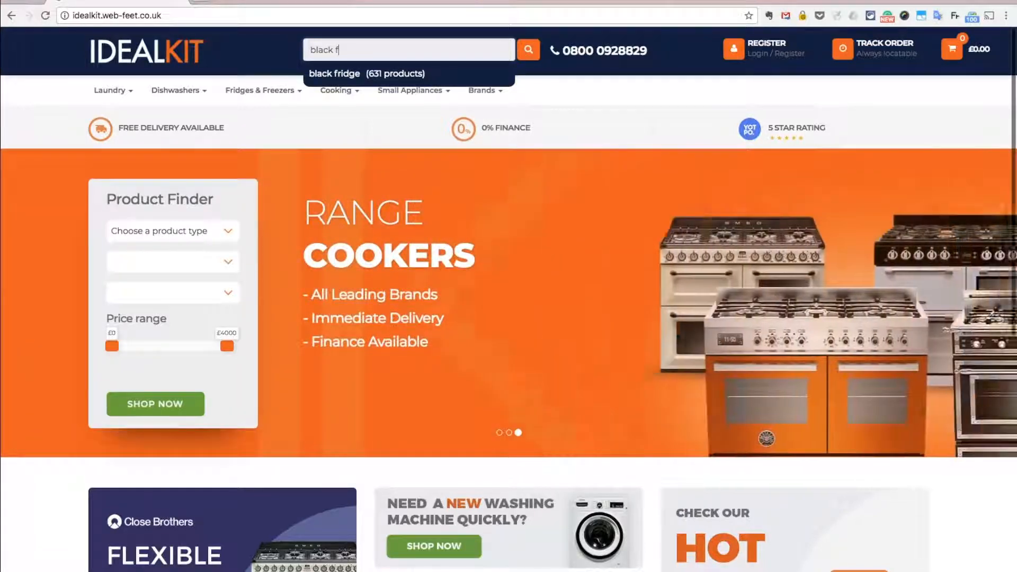
text(ridge)
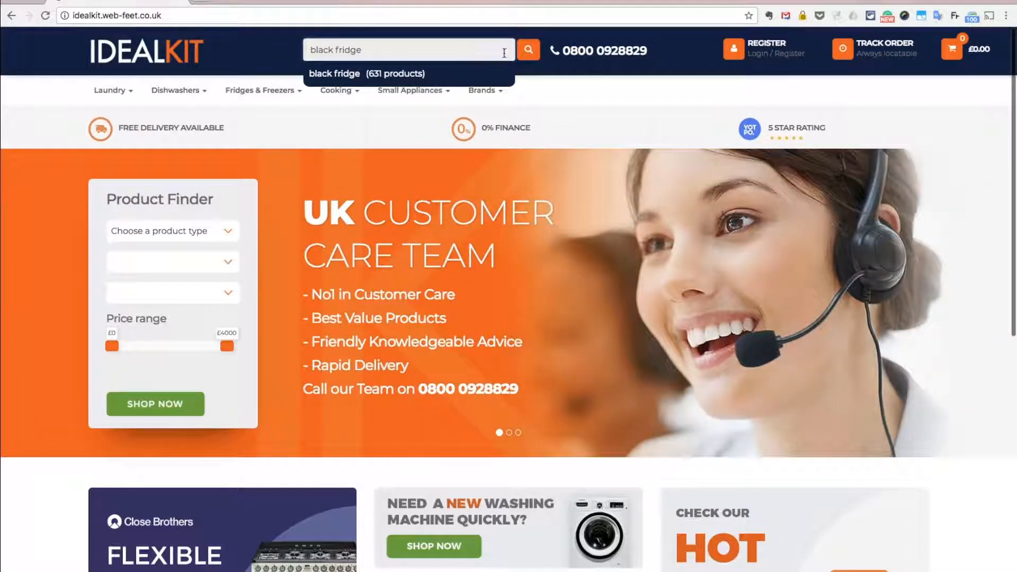
click(529, 50)
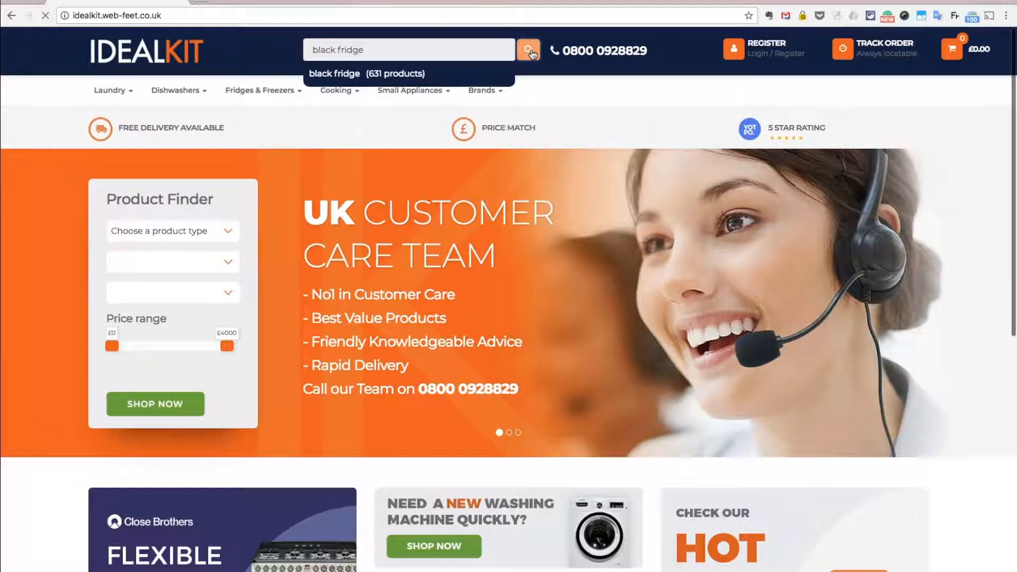